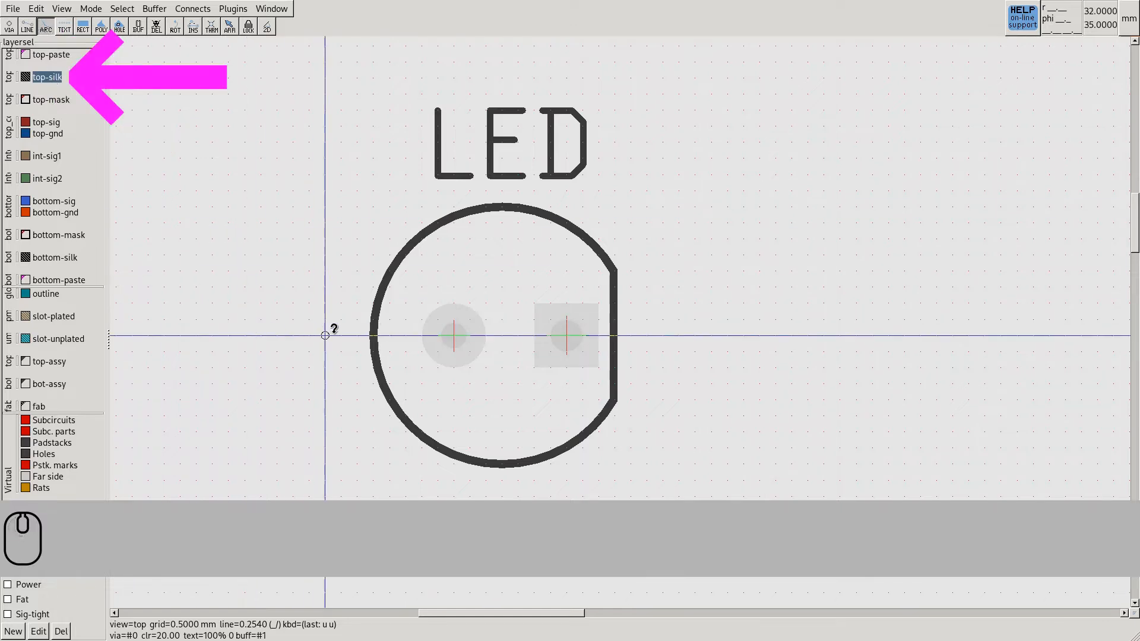
- Delete the silk outline around the LED's two pads, removing all its arcs and the vertical flat line
{"action": "key", "text": "Delete"}
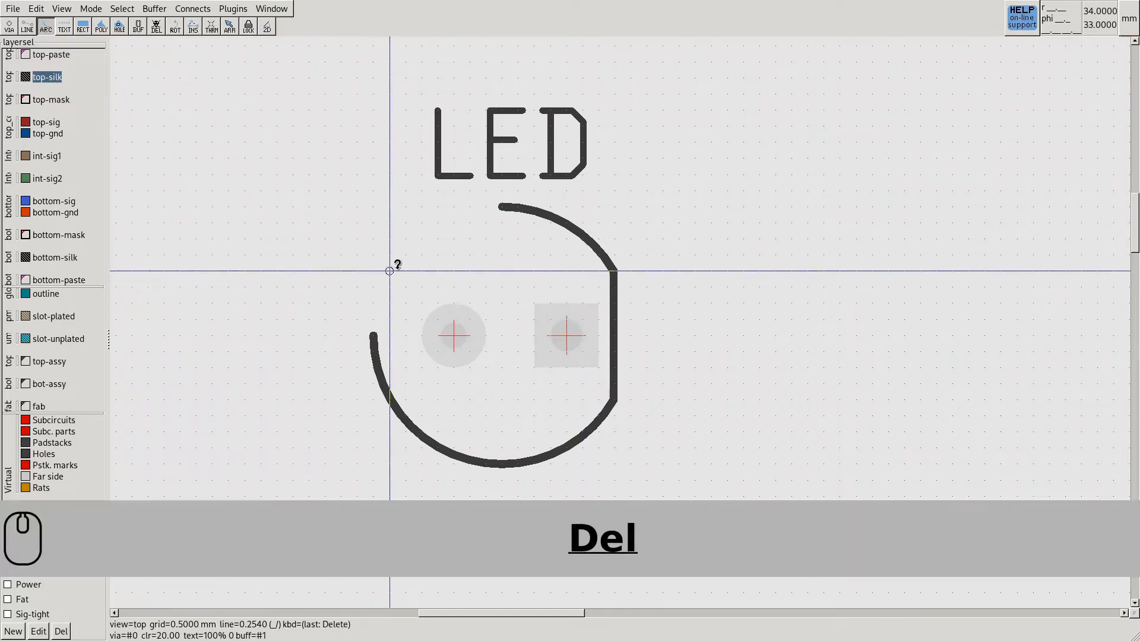
{"action": "key", "text": "Delete"}
{"action": "key", "text": "Delete"}
{"action": "key", "text": "Delete"}
{"action": "key", "text": "Delete"}
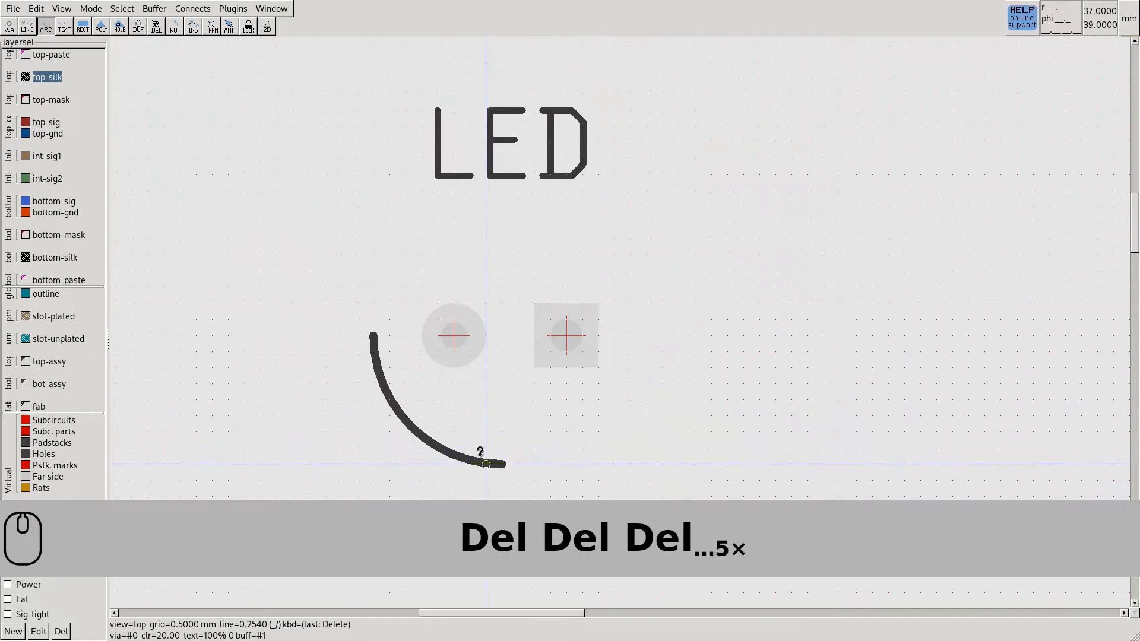
{"action": "key", "text": "Delete"}
- Draw four quarter arcs of 3.5 mm radius on the top-silk layer, forming a full circle around the two pads
{"action": "left_click", "coordinate": [386, 328]}
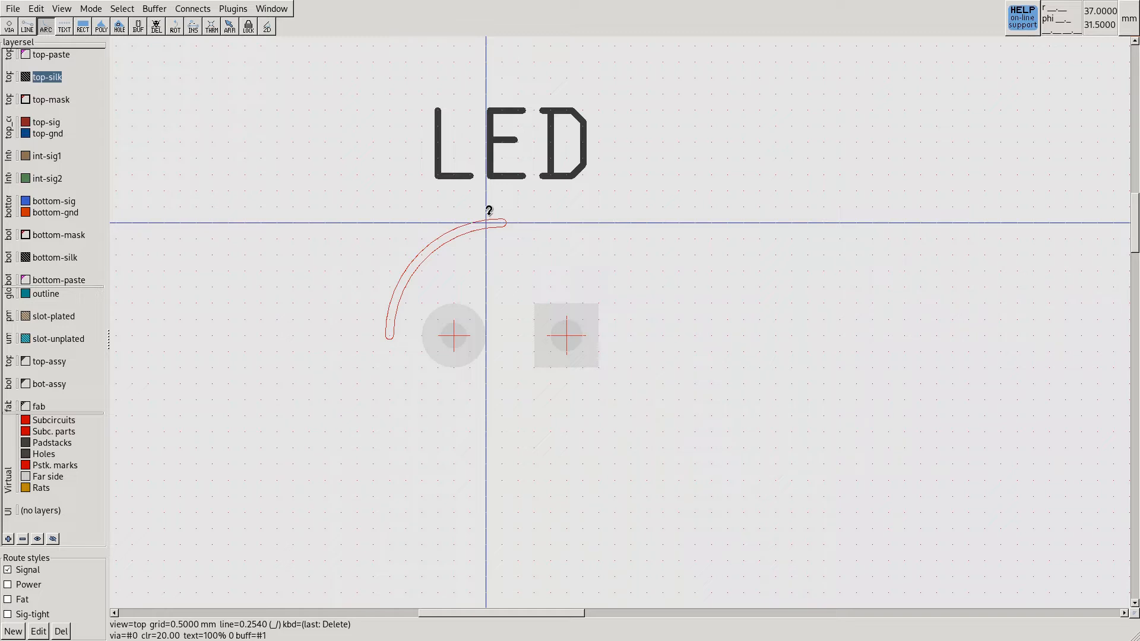
{"action": "left_click", "coordinate": [489, 212]}
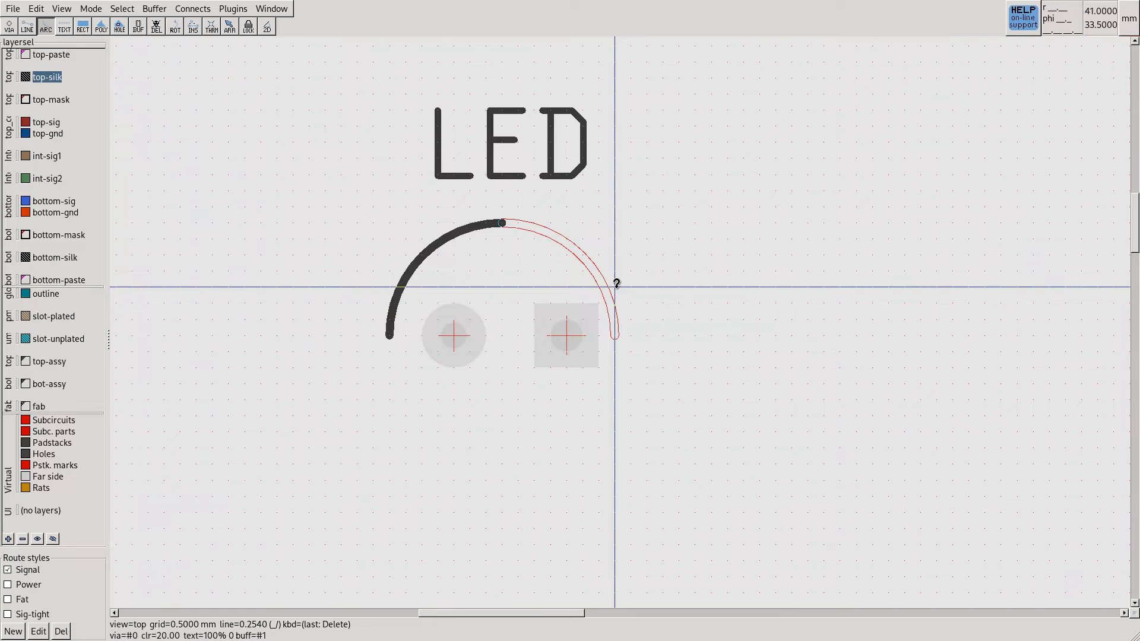
{"action": "left_click", "coordinate": [617, 284]}
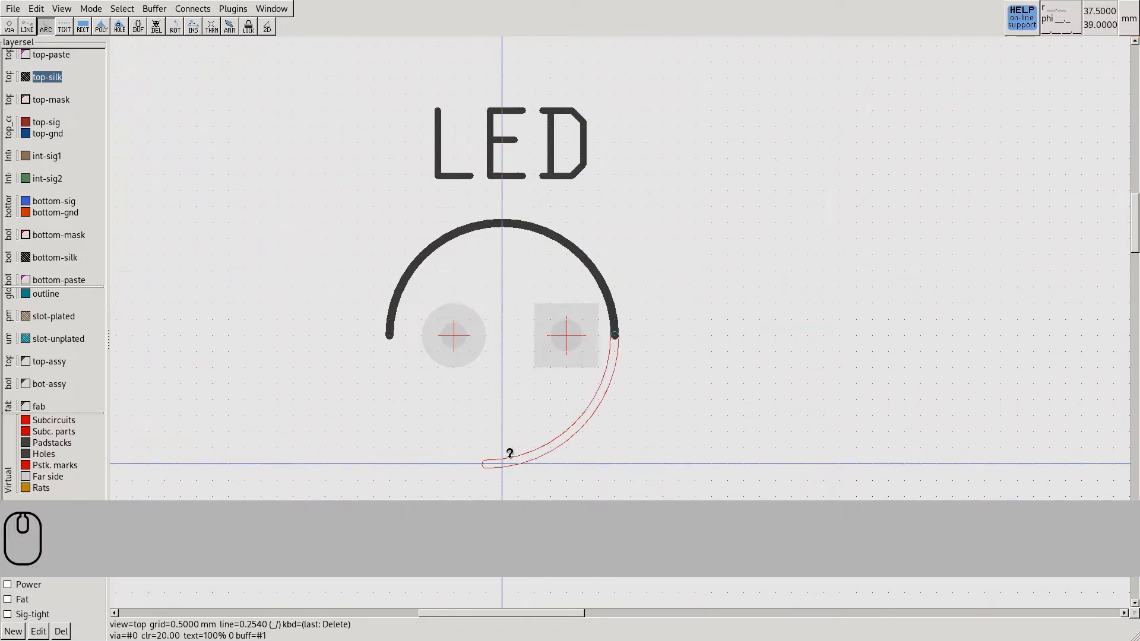
{"action": "left_click", "coordinate": [526, 452]}
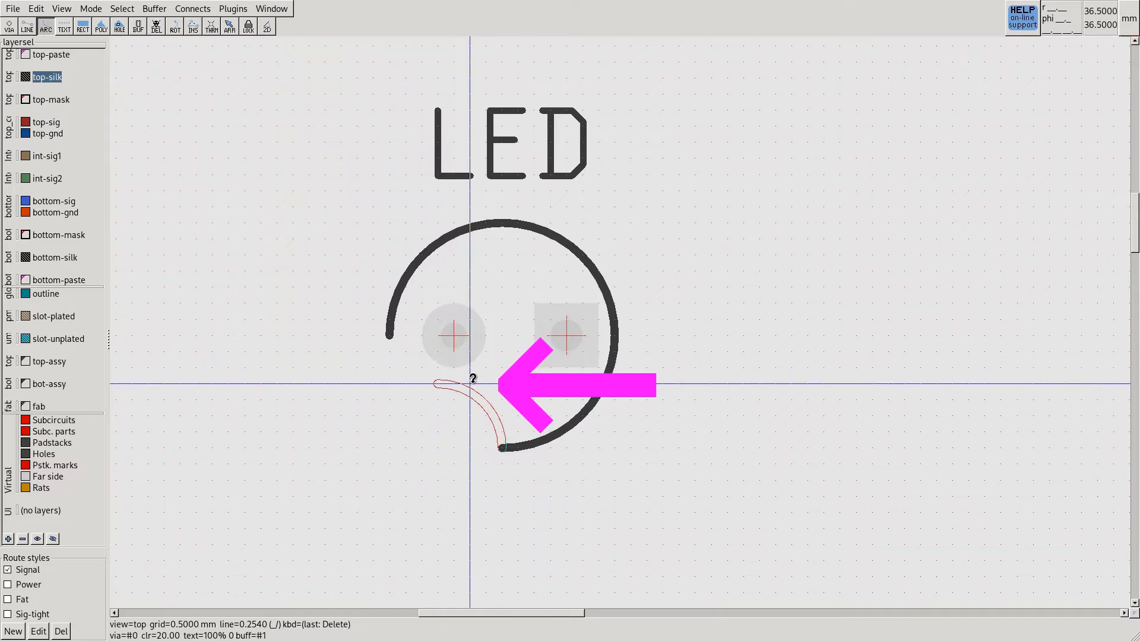
{"action": "key", "text": "shift"}
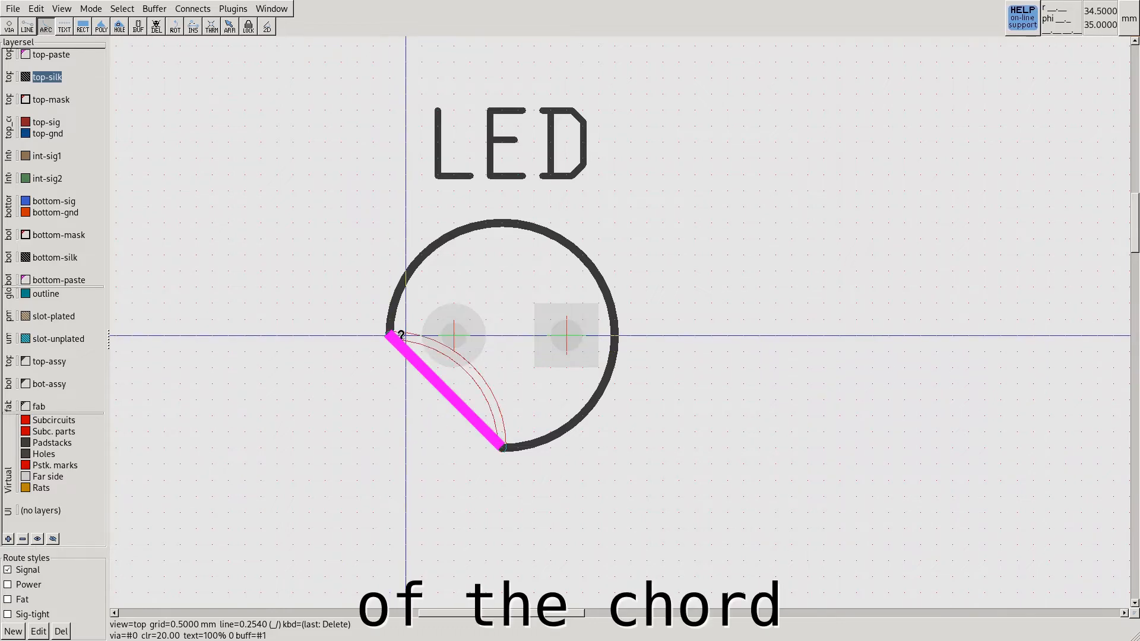
{"action": "left_click", "coordinate": [392, 341]}
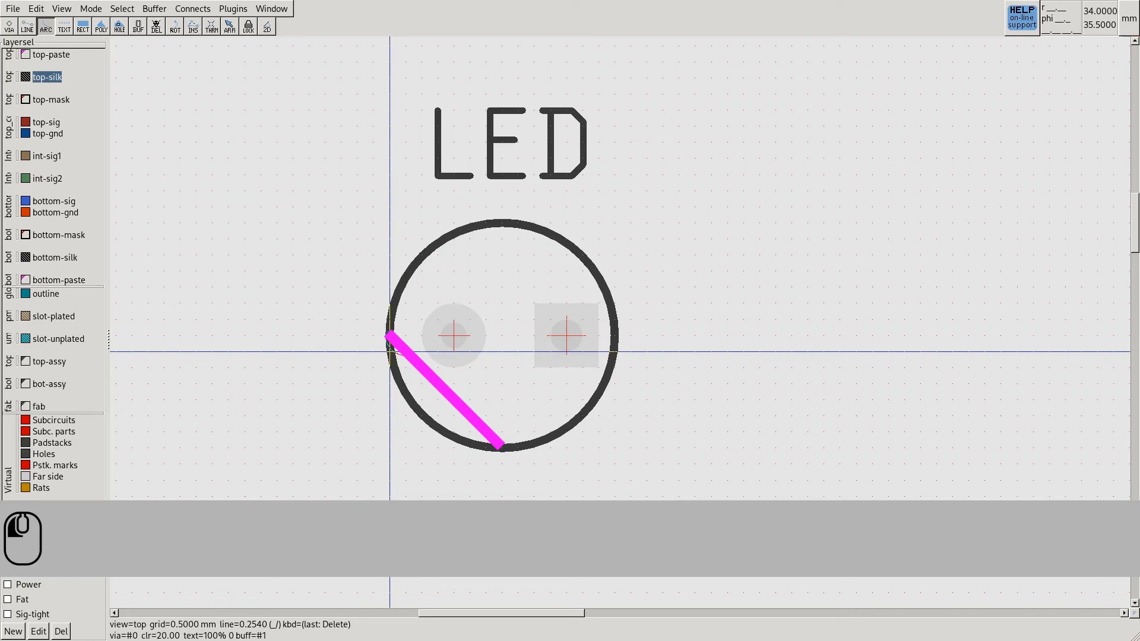
{"action": "key", "text": "Escape"}
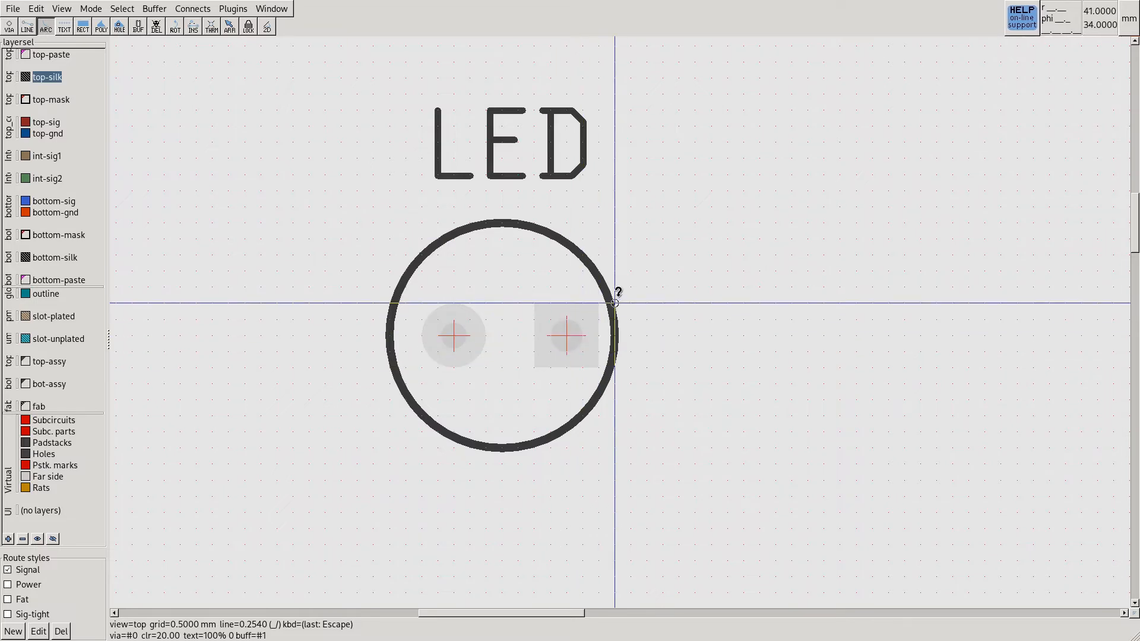
{"action": "key", "text": "Escape"}
- Set the delta angle of the circle's upper-right arc to -70 degrees in its properties
{"action": "left_click", "coordinate": [579, 253]}
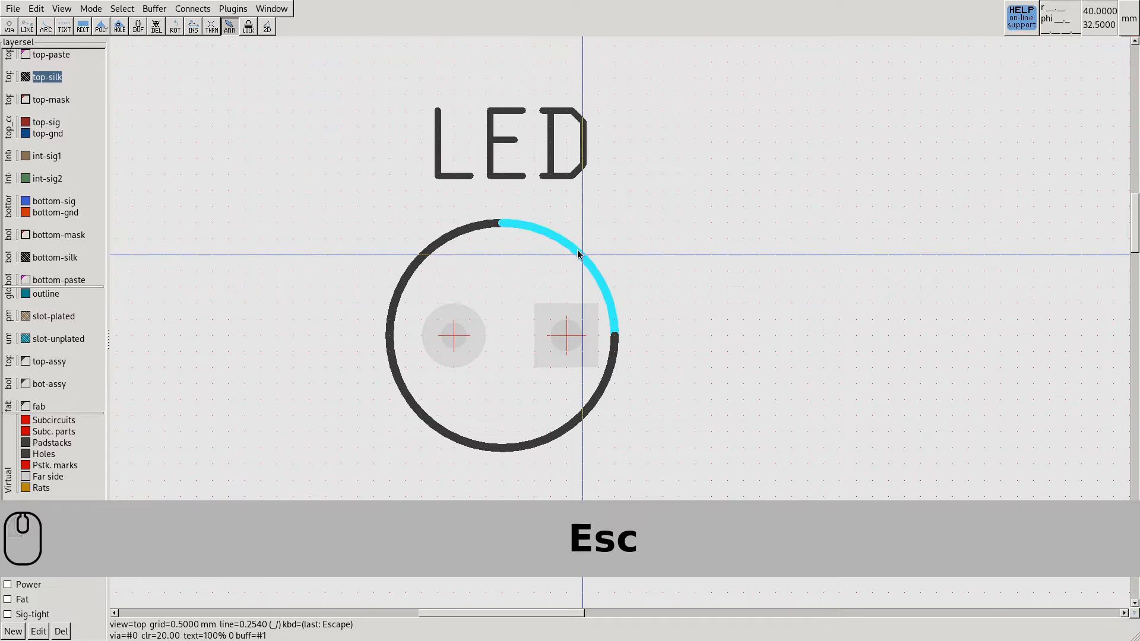
{"action": "right_click", "coordinate": [578, 253]}
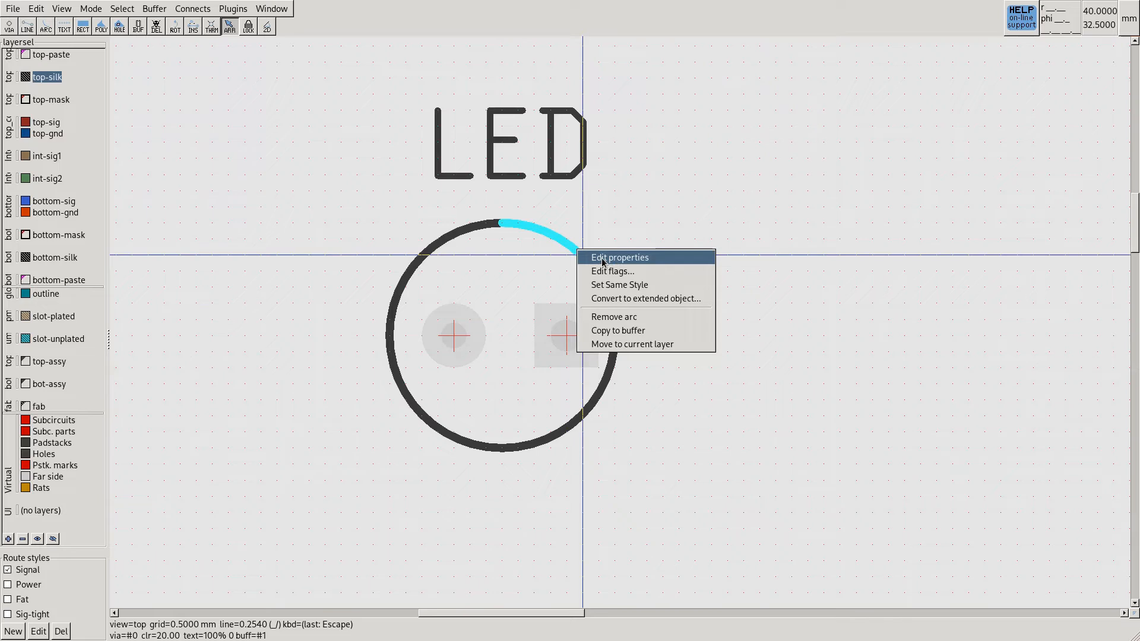
{"action": "left_click", "coordinate": [602, 258]}
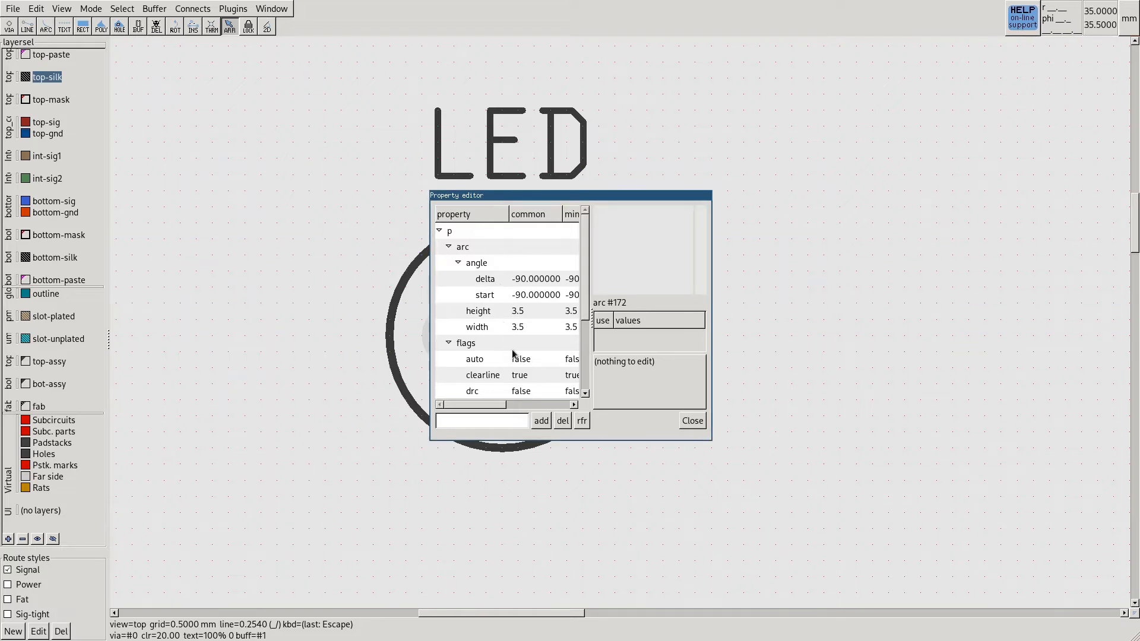
{"action": "left_click", "coordinate": [547, 282]}
{"action": "left_click_drag", "start_coordinate": [562, 199], "coordinate": [802, 189]}
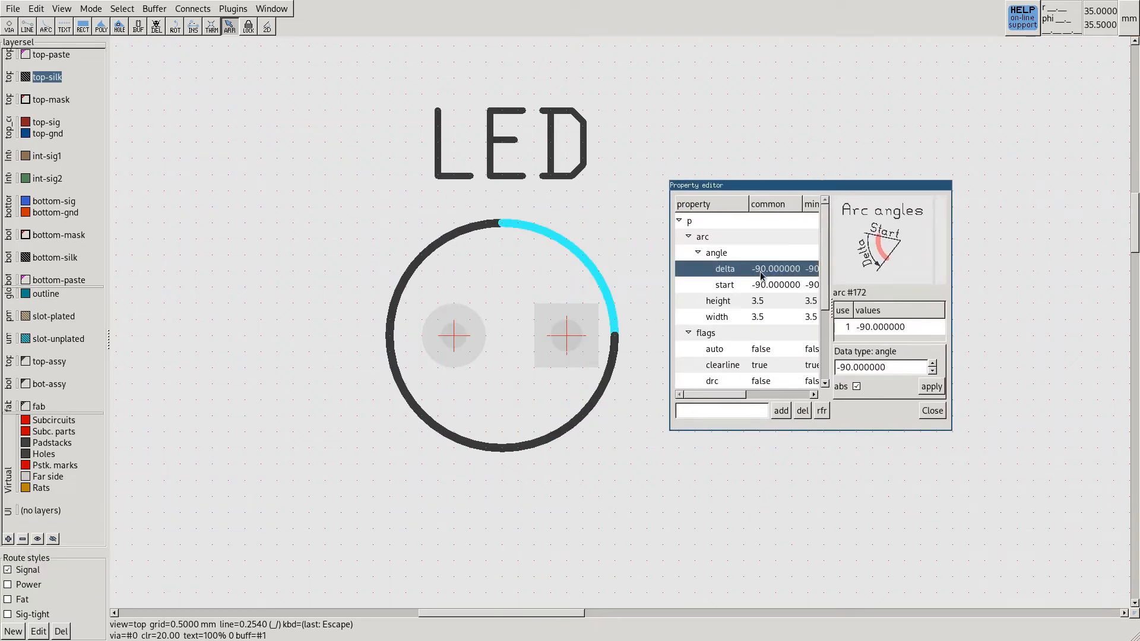
{"action": "left_click", "coordinate": [863, 332]}
{"action": "left_click", "coordinate": [843, 367]}
{"action": "key", "text": "BackSpace"}
{"action": "type", "text": "7"}
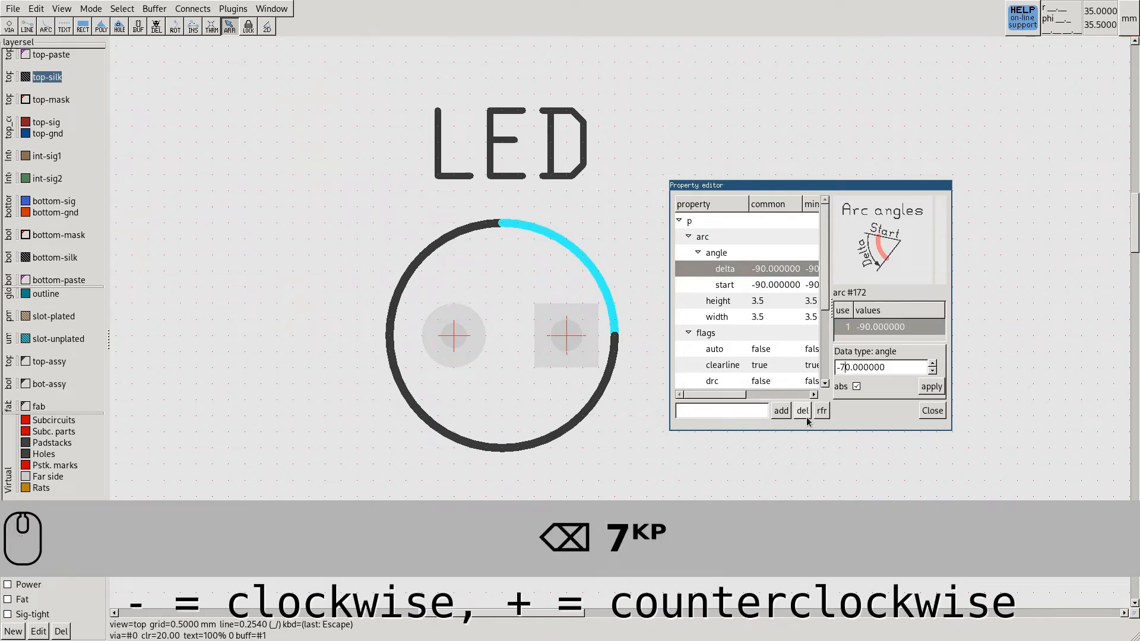
{"action": "left_click", "coordinate": [929, 387]}
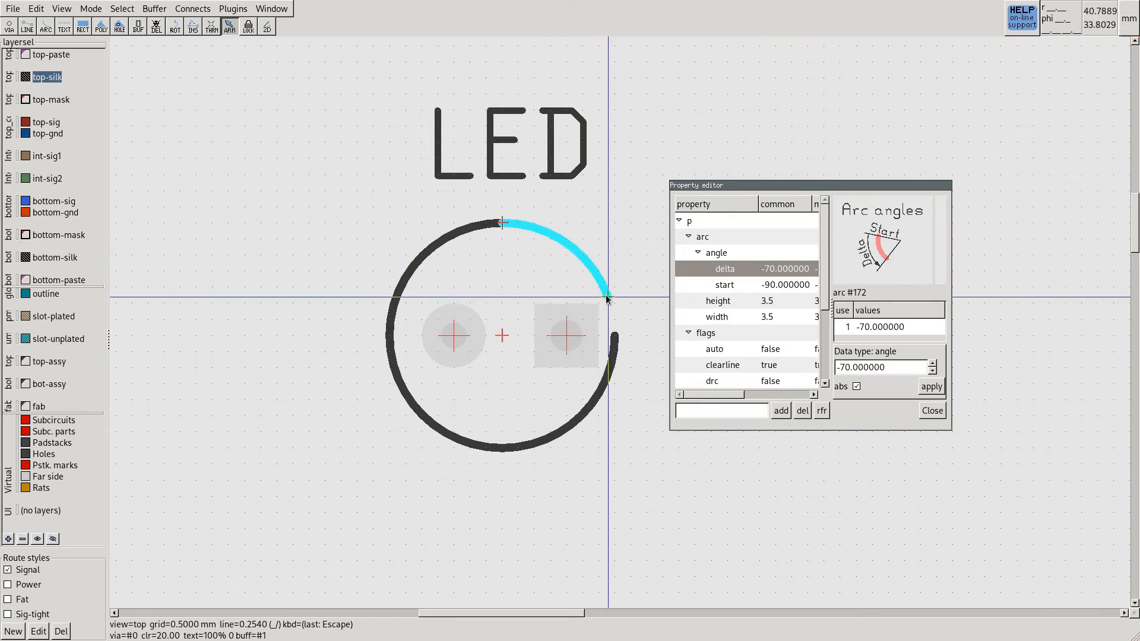
- Change the upper-right arc's delta angle to -60 degrees
{"action": "left_click", "coordinate": [866, 328]}
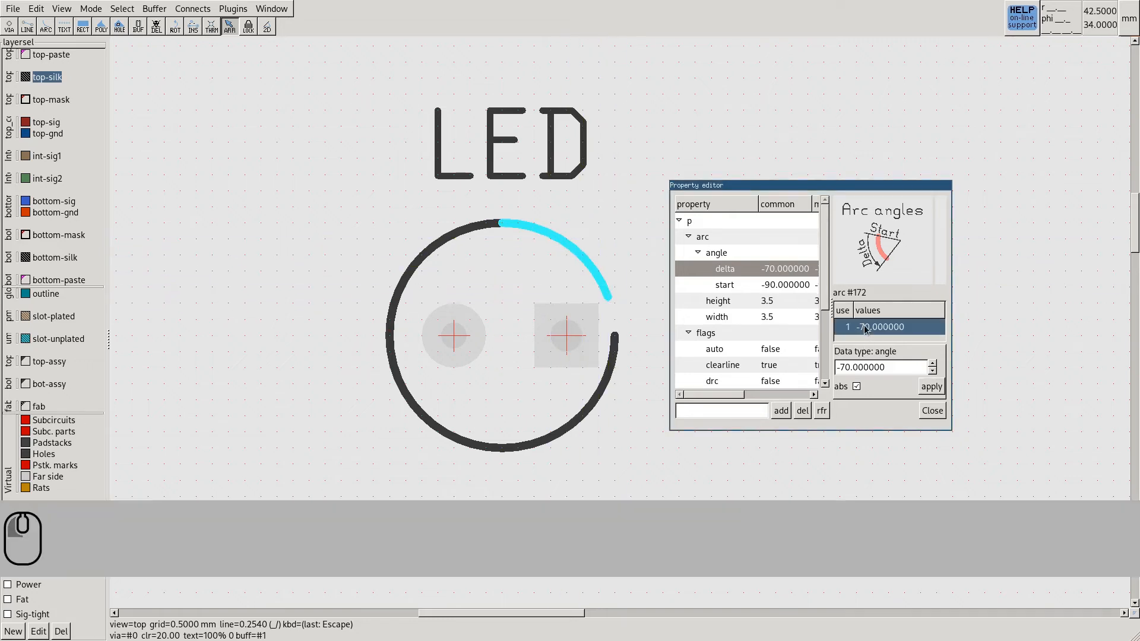
{"action": "left_click", "coordinate": [845, 368]}
{"action": "key", "text": "BackSpace"}
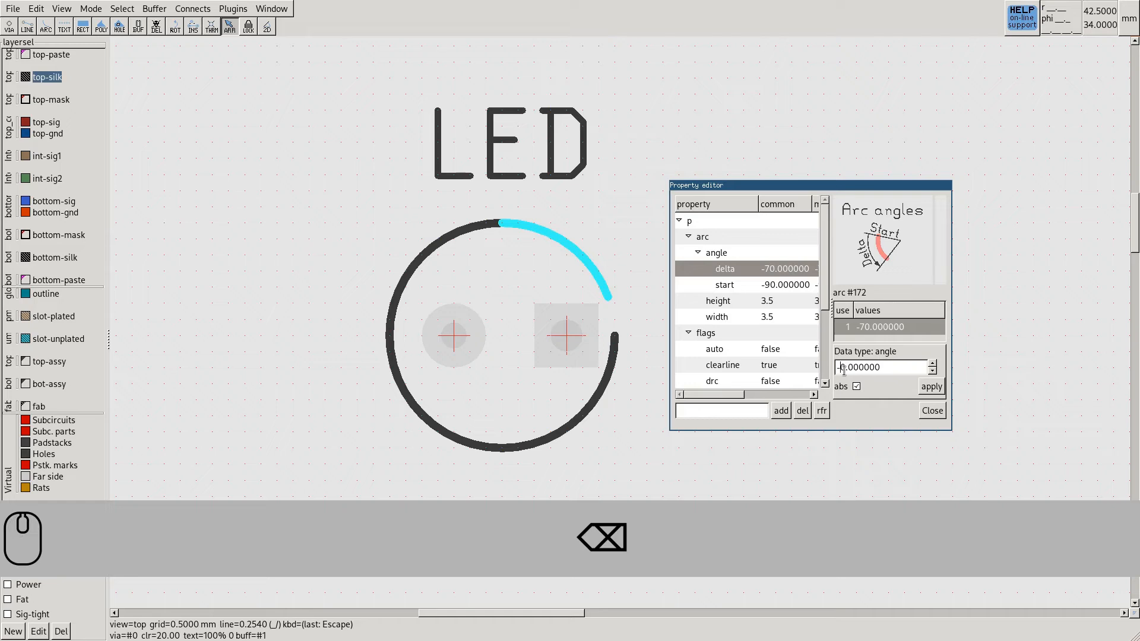
{"action": "type", "text": "6"}
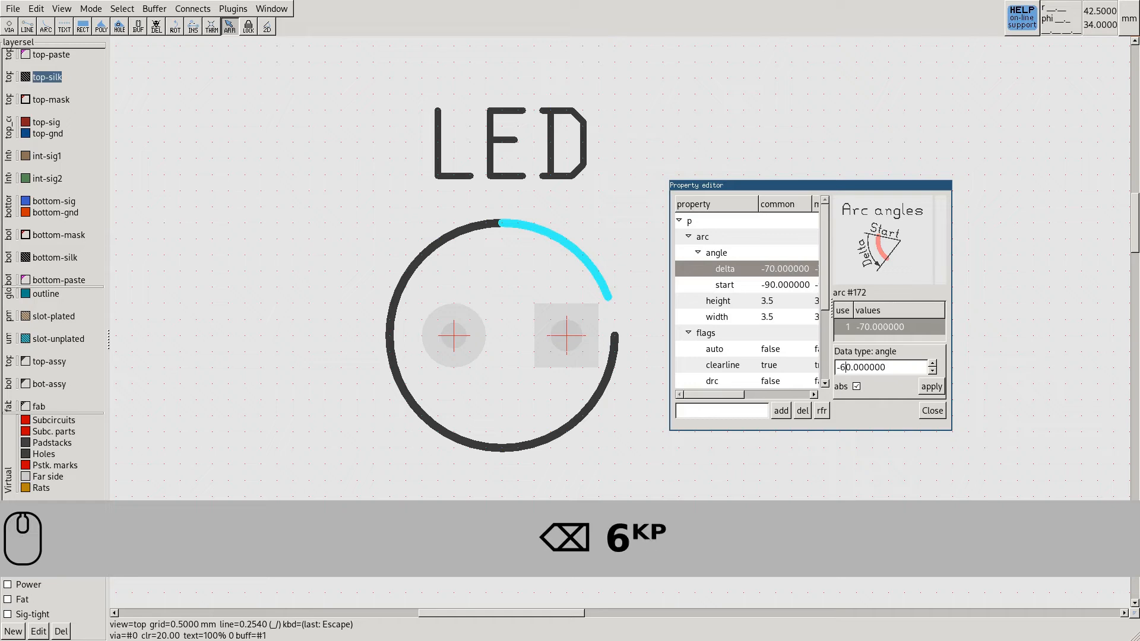
{"action": "left_click", "coordinate": [940, 390]}
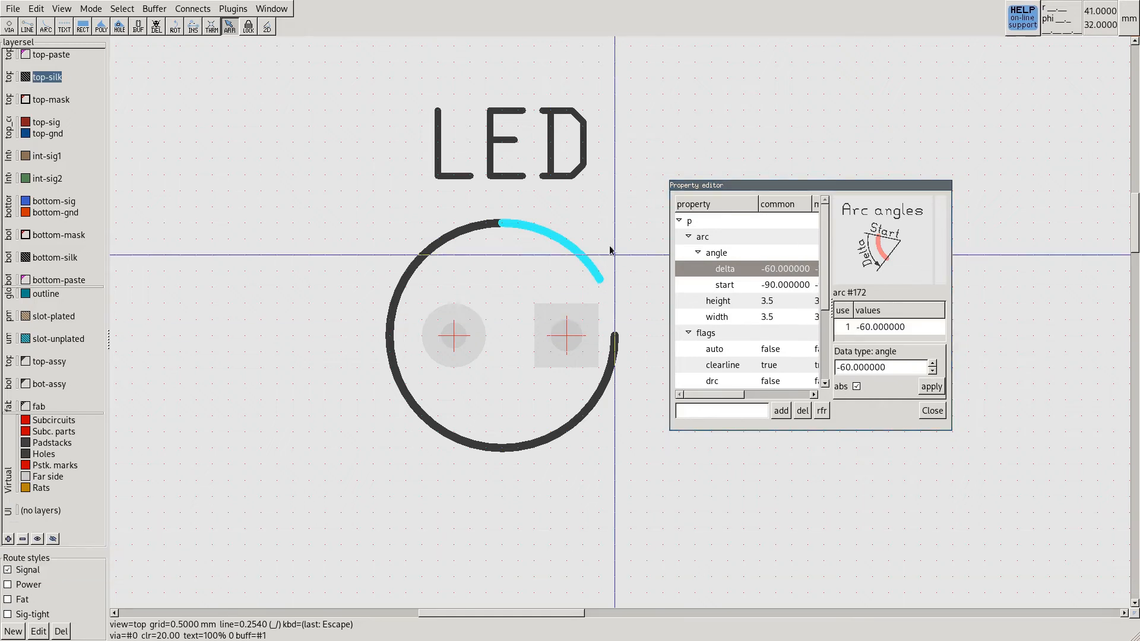
- Set the delta angle of the circle's lower-right arc to -60 degrees in its properties
{"action": "left_click", "coordinate": [612, 367]}
{"action": "key", "text": "Escape"}
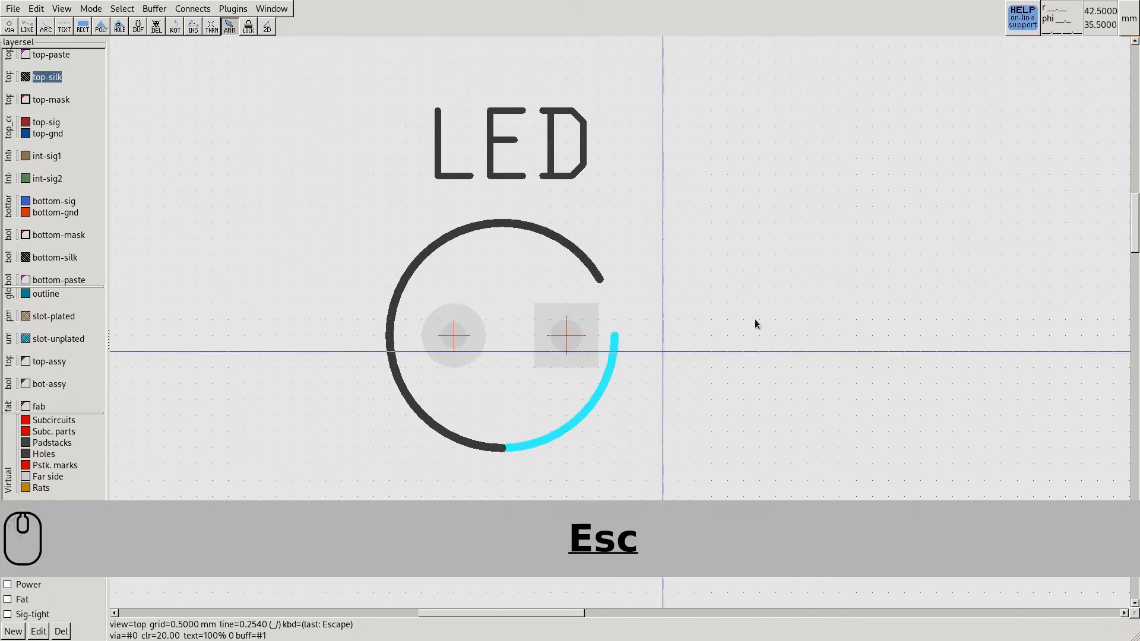
{"action": "right_click", "coordinate": [614, 336]}
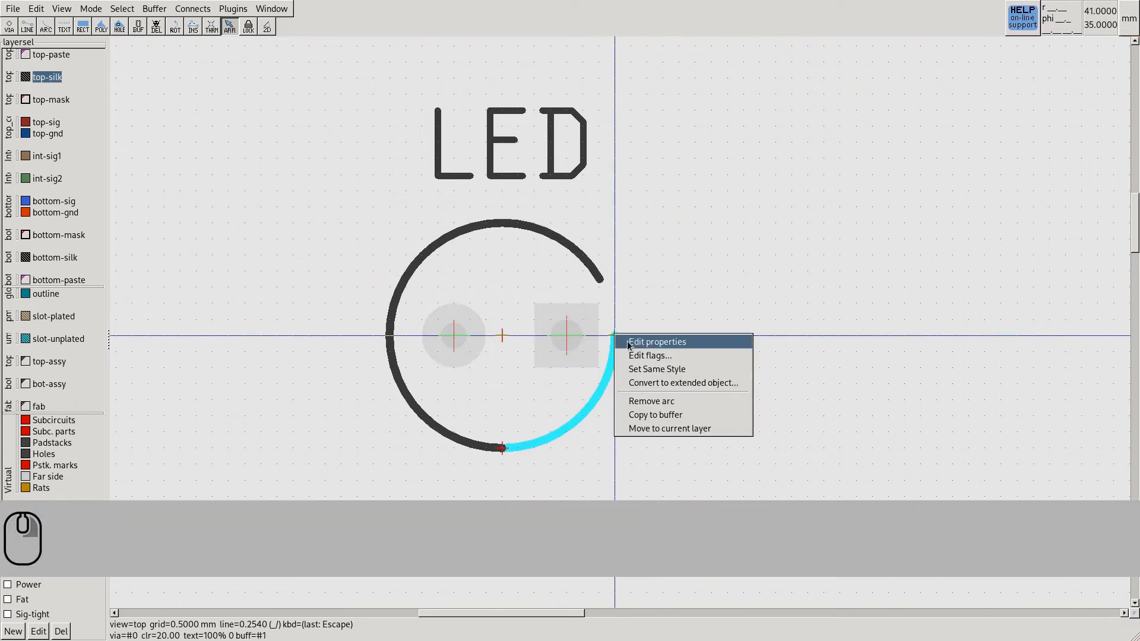
{"action": "left_click", "coordinate": [657, 342]}
{"action": "left_click_drag", "start_coordinate": [588, 194], "coordinate": [770, 199]}
{"action": "left_click", "coordinate": [715, 289]}
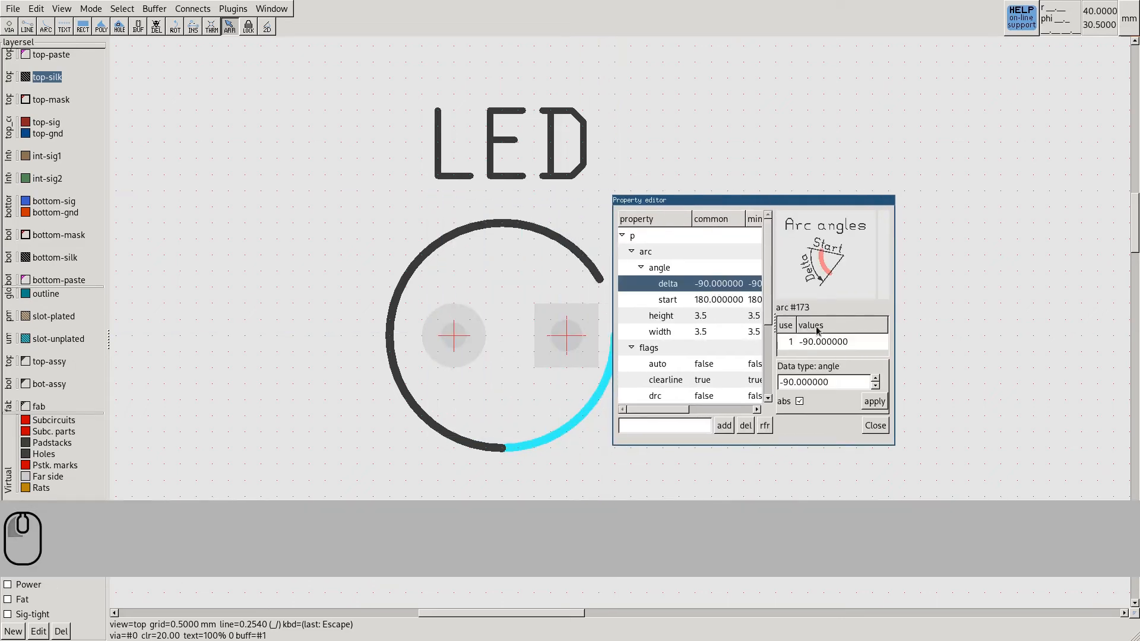
{"action": "left_click", "coordinate": [787, 382]}
{"action": "key", "text": "BackSpace"}
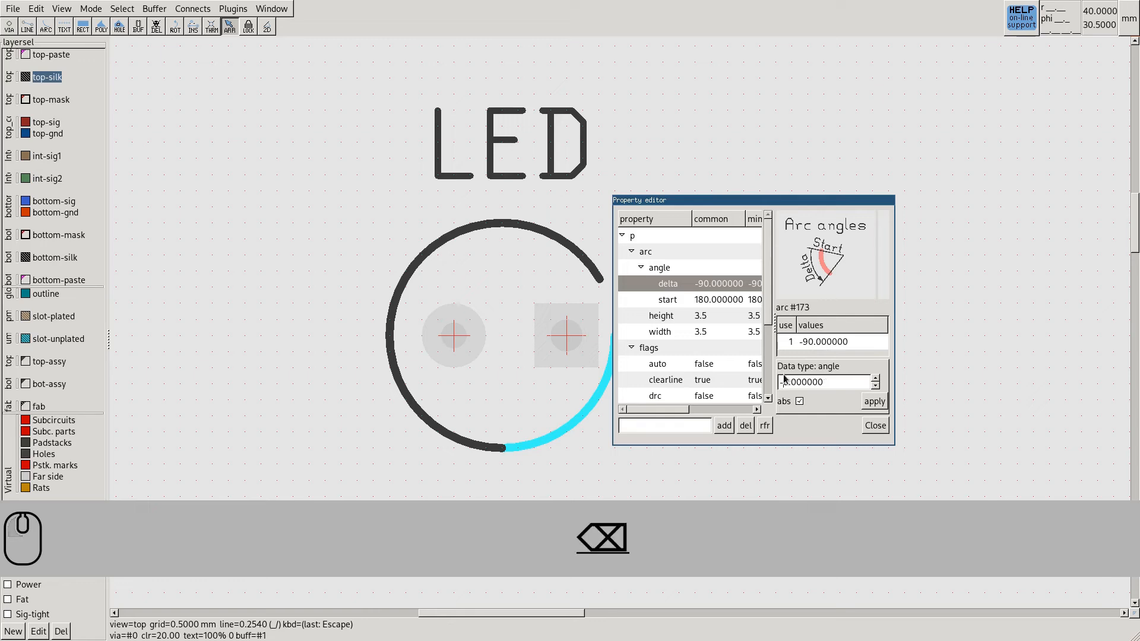
{"action": "type", "text": "6"}
{"action": "left_click", "coordinate": [874, 402]}
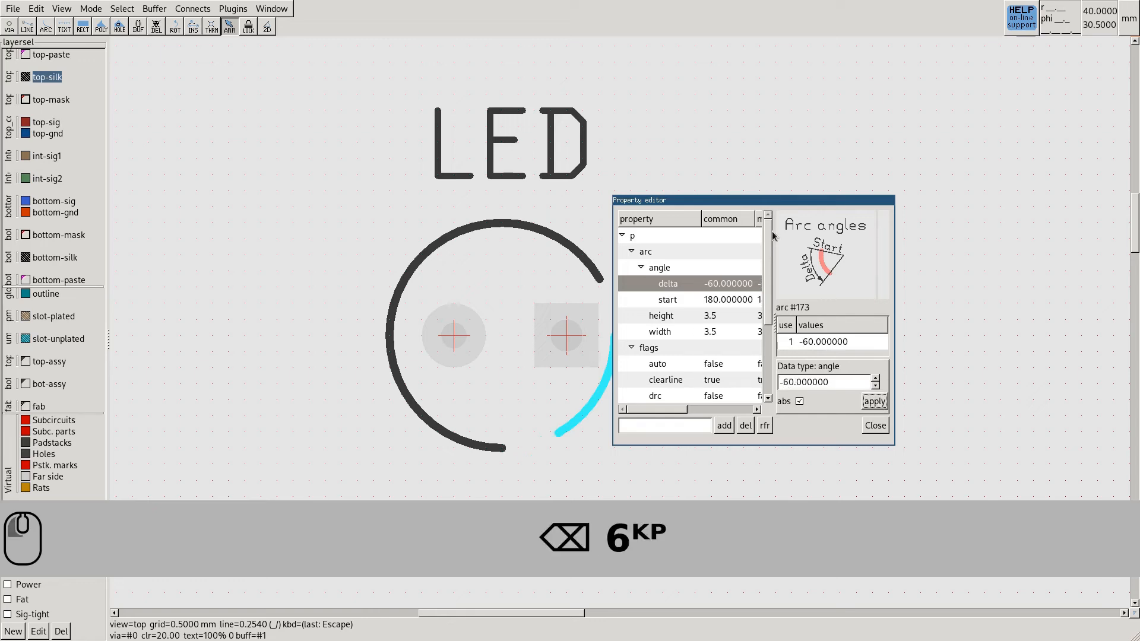
- Set the lower-right arc's start angle to 150 degrees, inspect its width property, and close the property editor
{"action": "left_click_drag", "start_coordinate": [730, 203], "coordinate": [818, 193]}
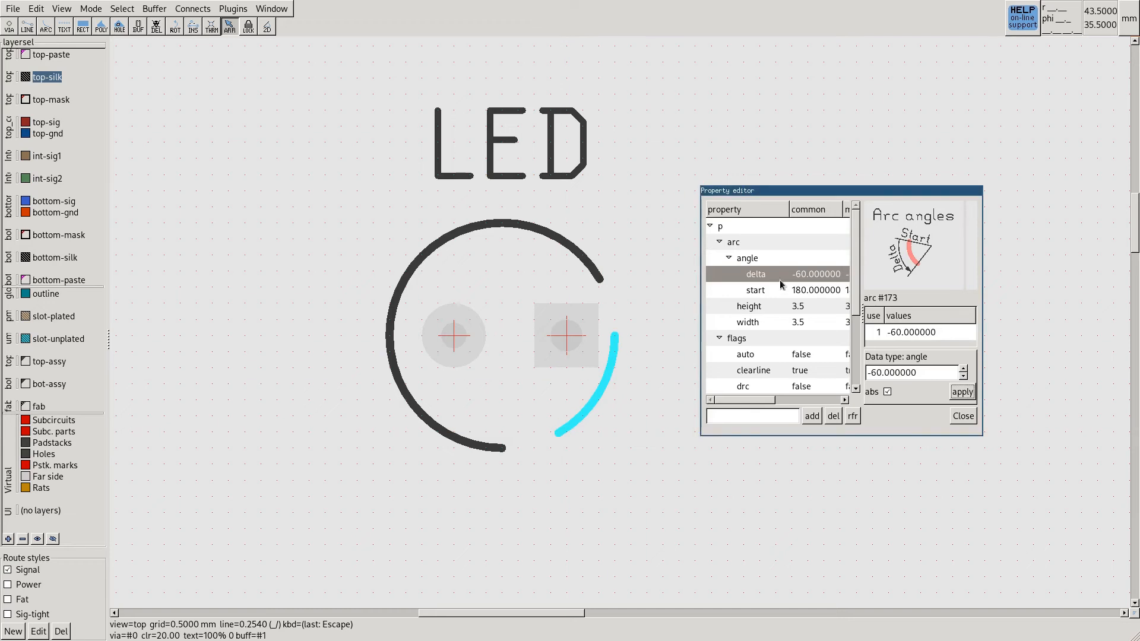
{"action": "left_click", "coordinate": [758, 296]}
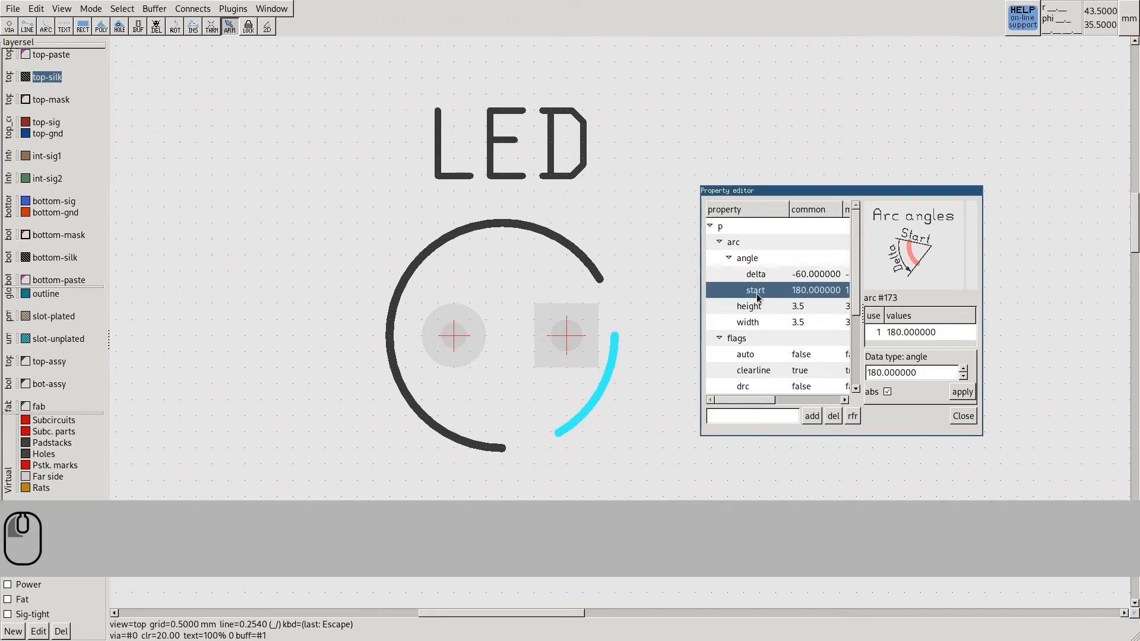
{"action": "left_click", "coordinate": [876, 372]}
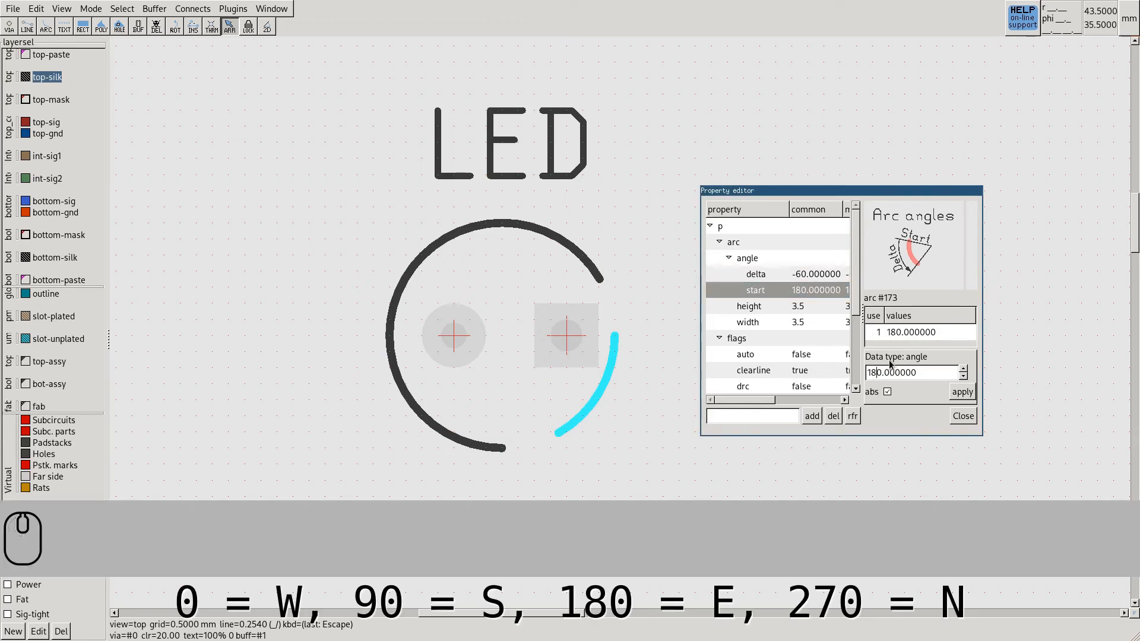
{"action": "key", "text": "BackSpace"}
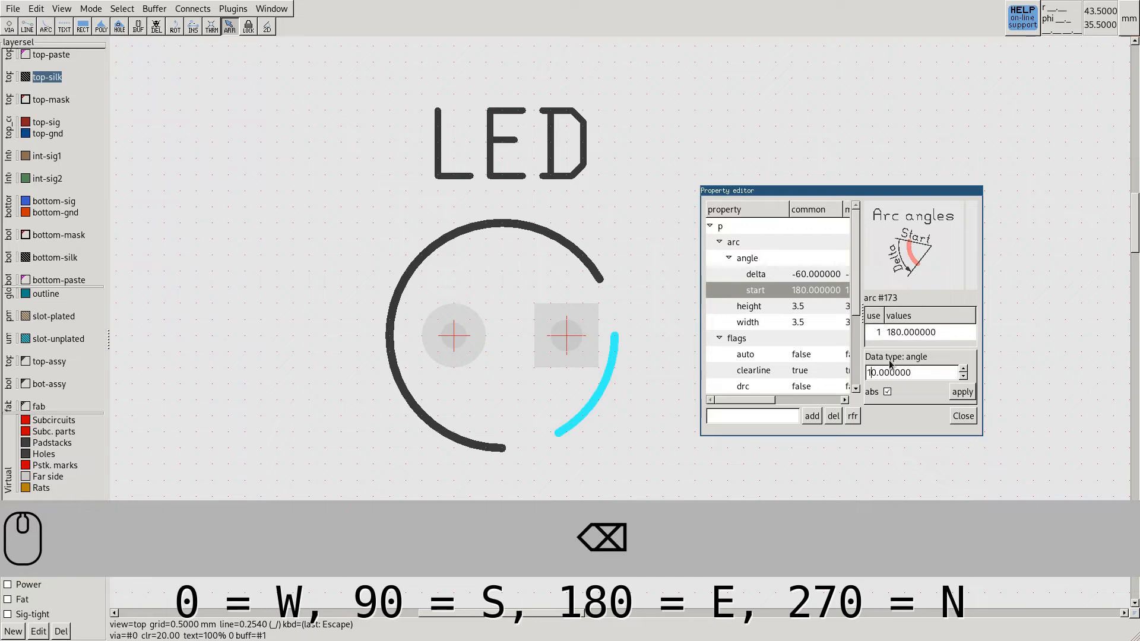
{"action": "type", "text": "5"}
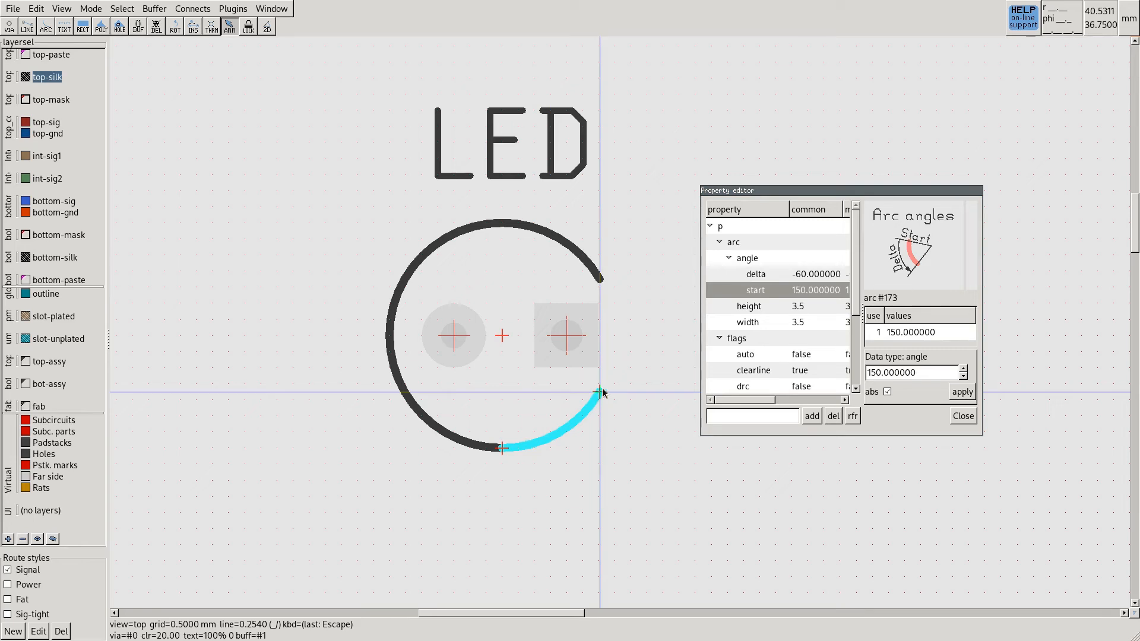
{"action": "left_click", "coordinate": [755, 326]}
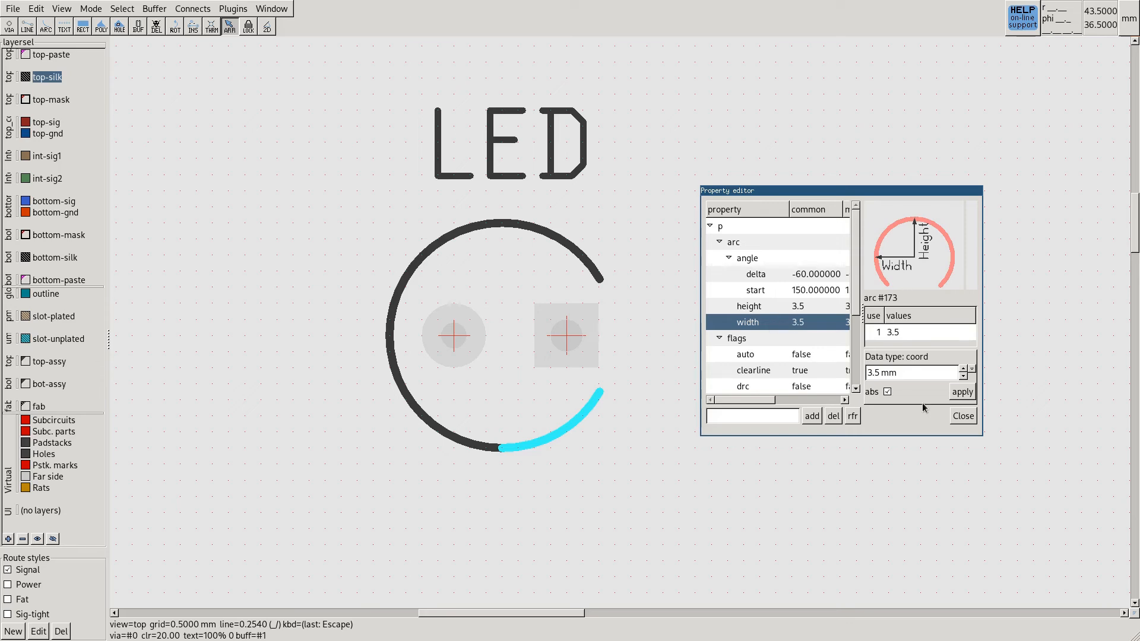
{"action": "left_click", "coordinate": [963, 416]}
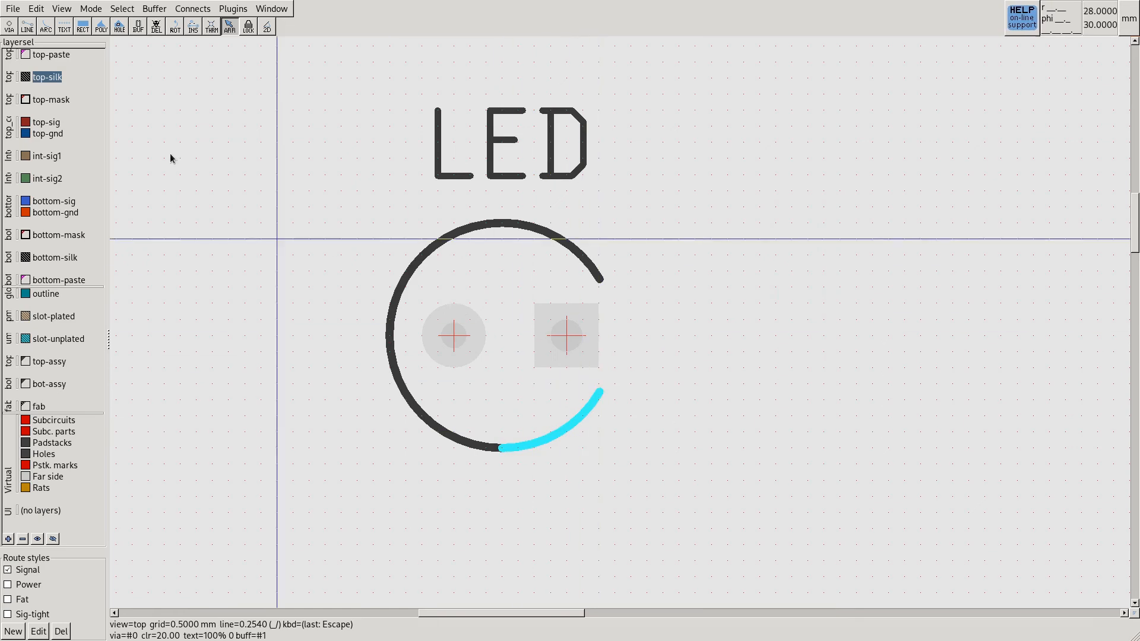
- Draw a vertical silk line about 3.5 mm long joining the open ends of the upper-right and lower-right arcs
{"action": "left_click", "coordinate": [27, 27]}
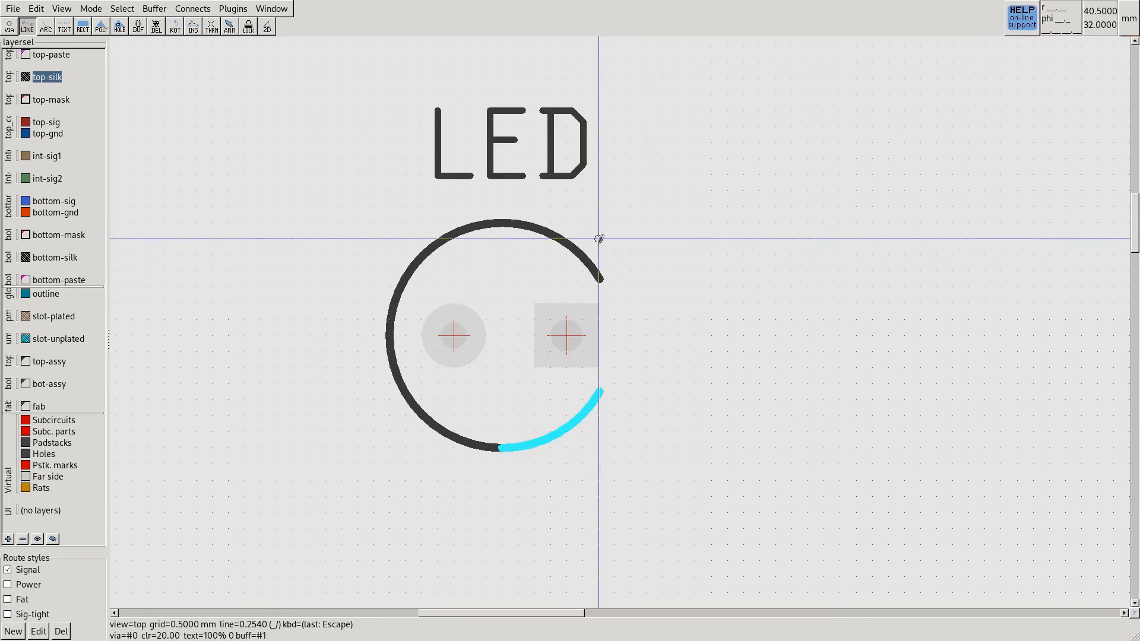
{"action": "left_click", "coordinate": [600, 279]}
{"action": "left_click", "coordinate": [599, 390]}
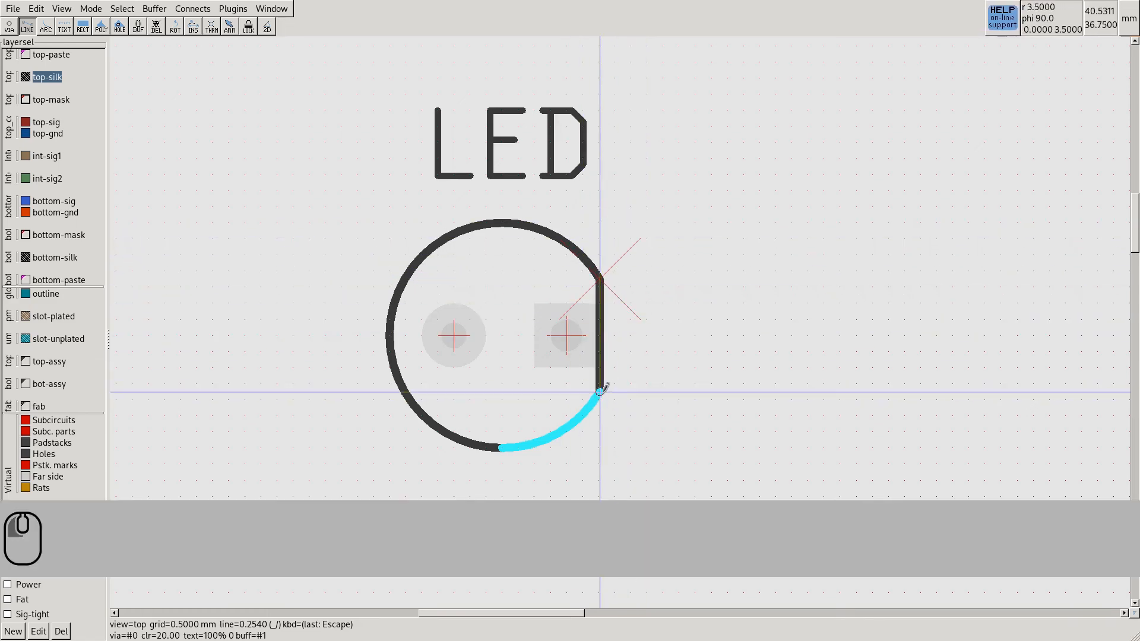
{"action": "key", "text": "Escape"}
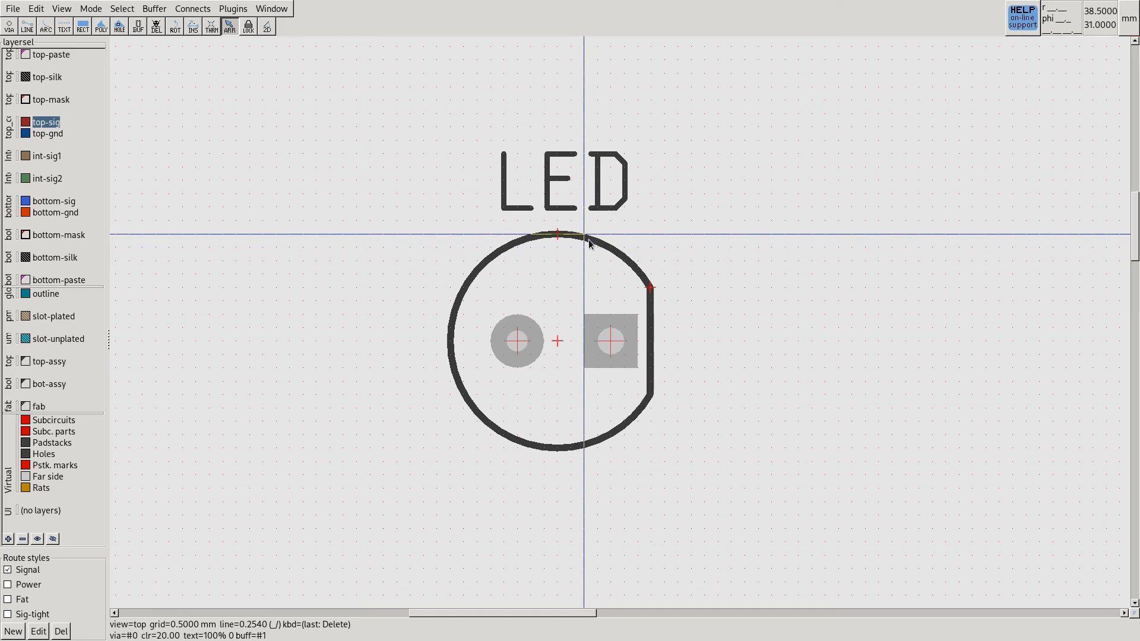
- Delete the upper-right arc, the vertical flat line and the lower-right arc of the larger LED outline
{"action": "key", "text": "Delete"}
{"action": "key", "text": "Delete"}
{"action": "key", "text": "Delete"}
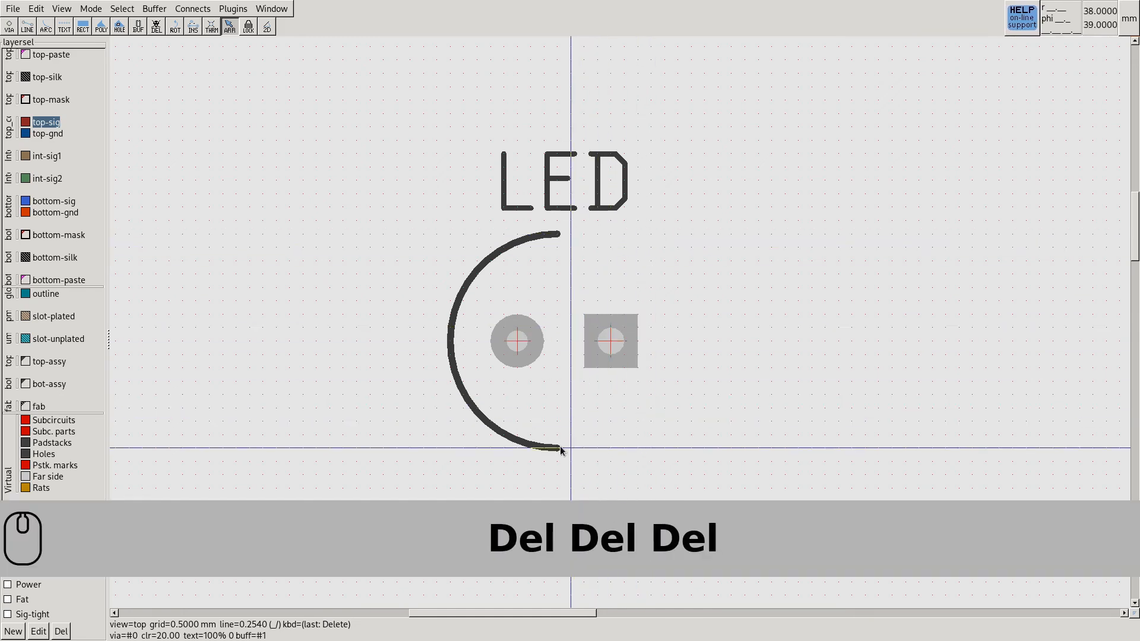
- Delete the lower-left arc and extend both ends of the upper-left arc around the circle, leaving a gap beside the square pad
{"action": "key", "text": "Delete"}
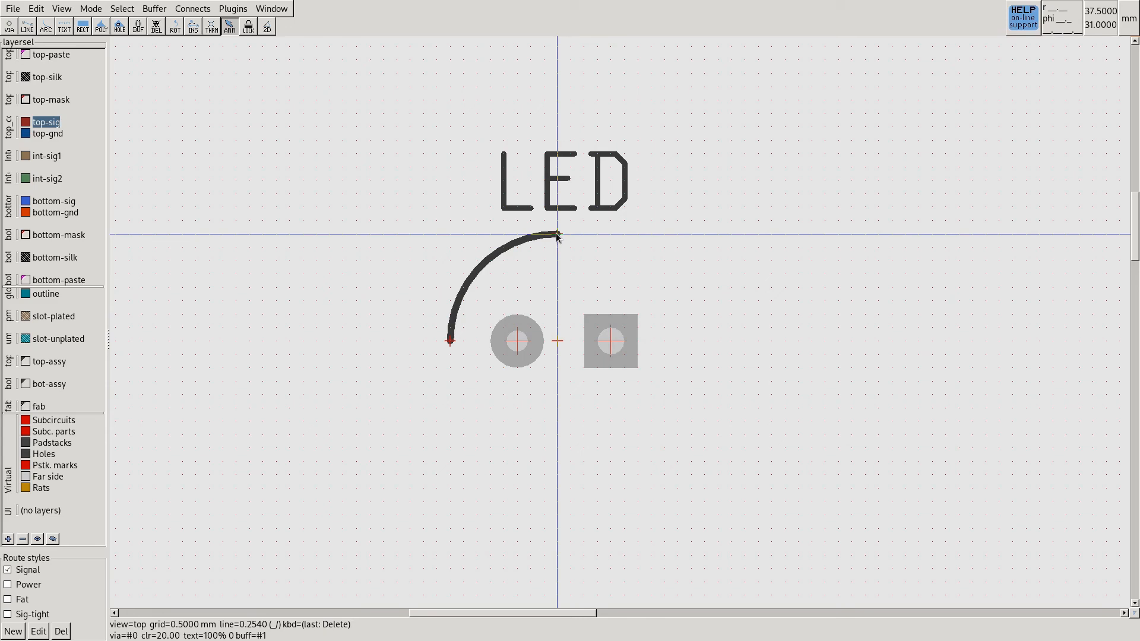
{"action": "left_click_drag", "start_coordinate": [556, 235], "coordinate": [652, 288]}
{"action": "left_click_drag", "start_coordinate": [453, 344], "coordinate": [652, 394]}
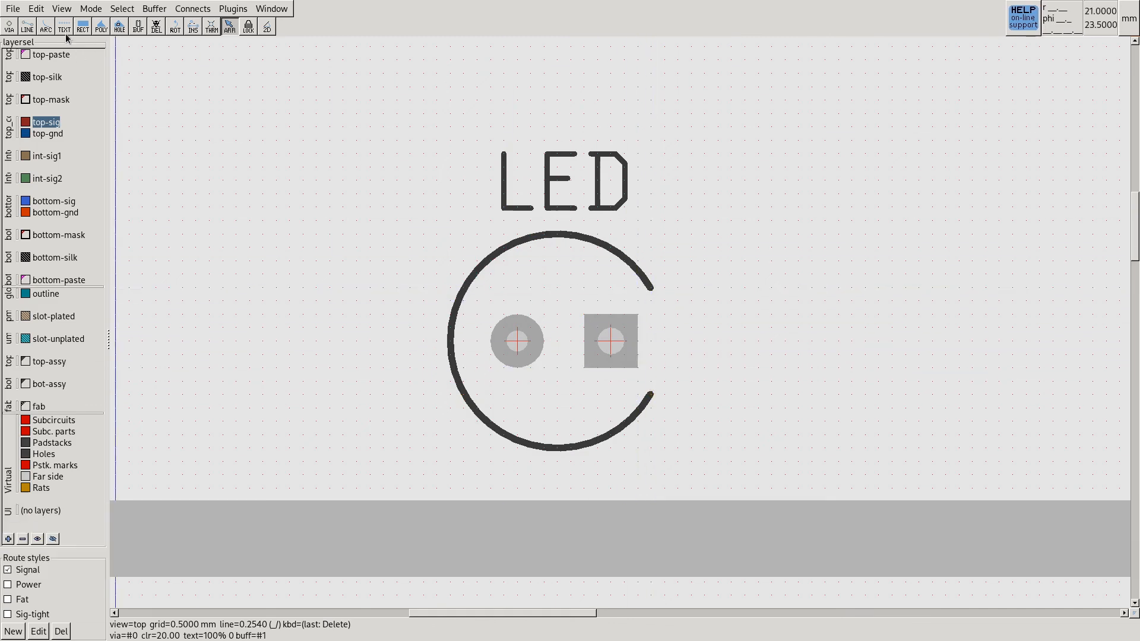
- Draw a vertical line on the top-silk layer joining the two open ends of the arc
{"action": "left_click", "coordinate": [27, 26]}
{"action": "left_click", "coordinate": [41, 79]}
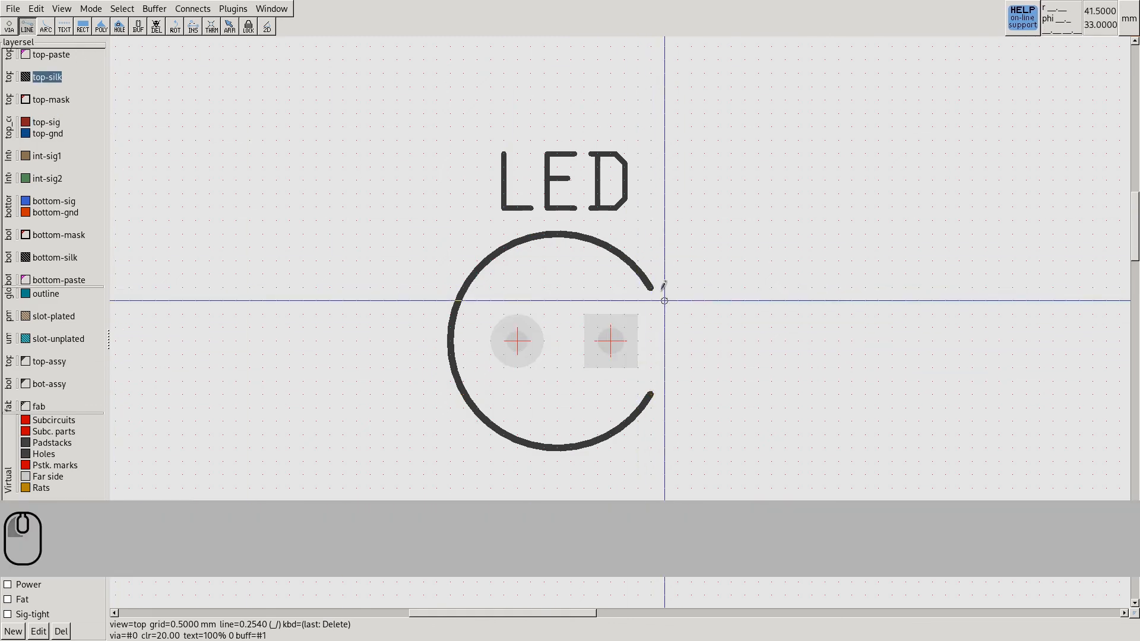
{"action": "left_click", "coordinate": [651, 288]}
{"action": "left_click", "coordinate": [651, 393]}
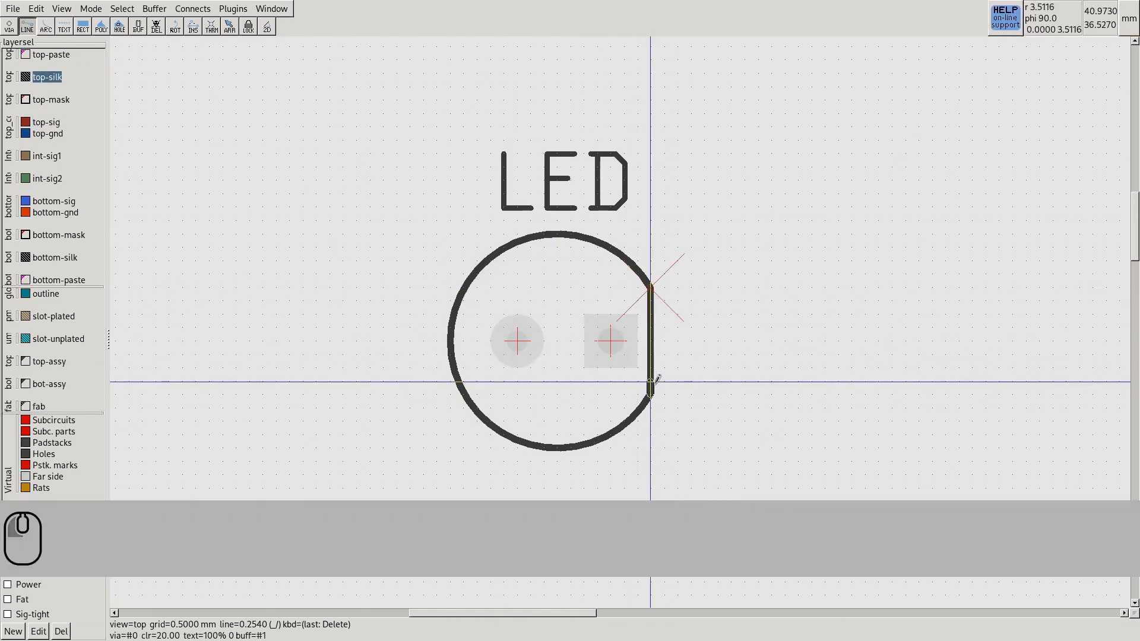
{"action": "key", "text": "Escape"}
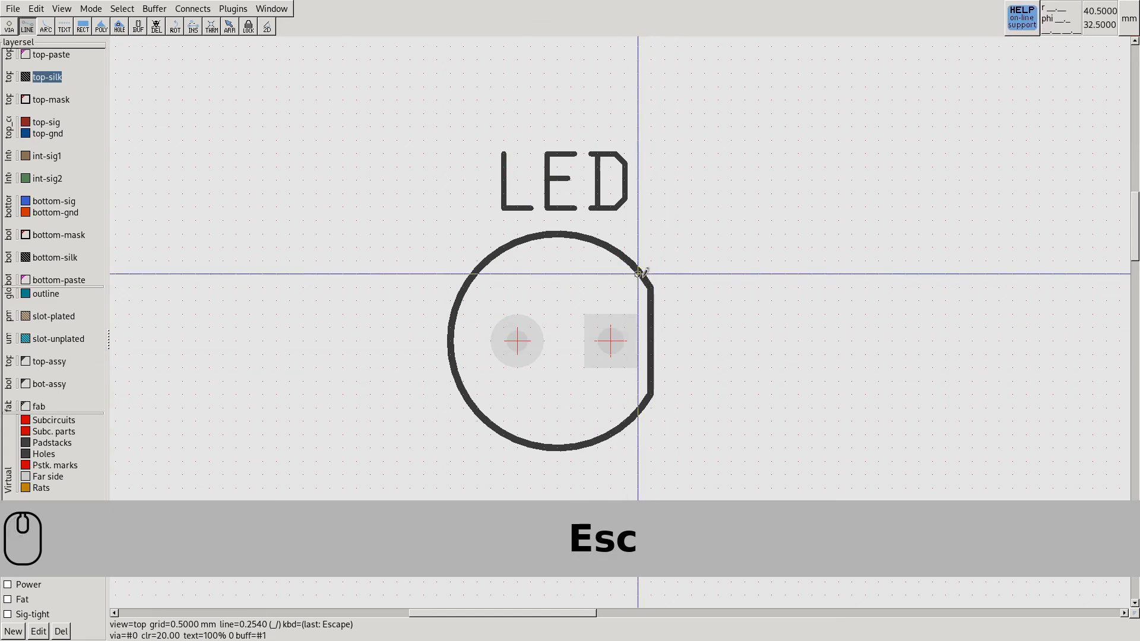
- Delete the vertical line that closes the flat side of the LED outline
{"action": "key", "text": "Escape"}
{"action": "left_click", "coordinate": [650, 282]}
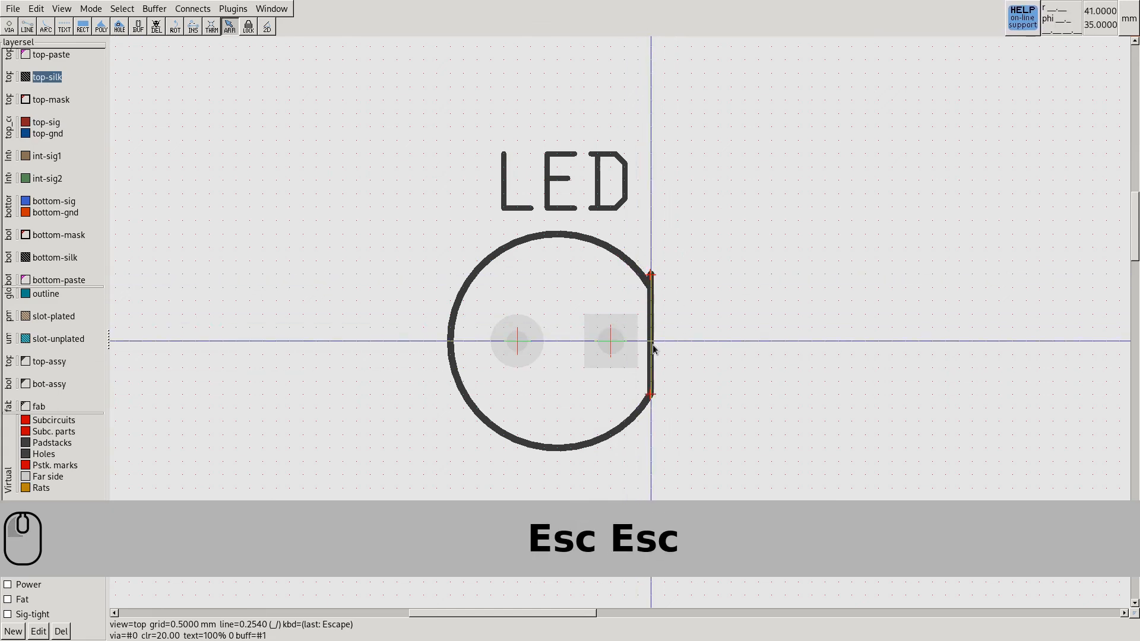
{"action": "key", "text": "Delete"}
- Reduce the radius of the LED outline's arc slightly while keeping its start and end angles
{"action": "left_click", "coordinate": [650, 290]}
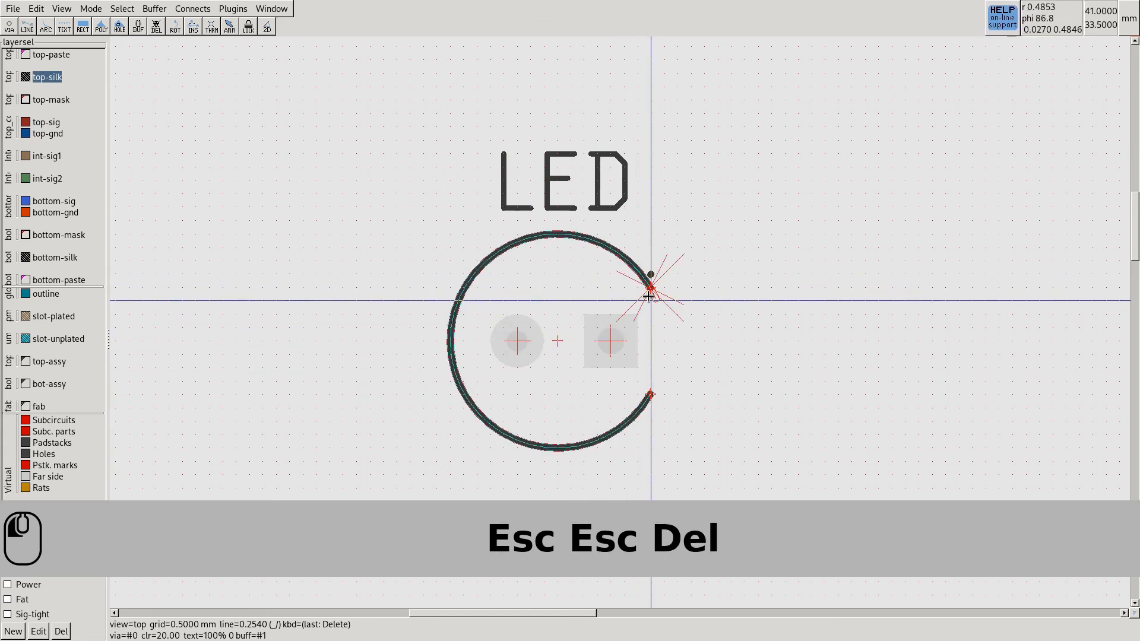
{"action": "left_click_drag", "start_coordinate": [648, 295], "coordinate": [647, 344], "text": "shift"}
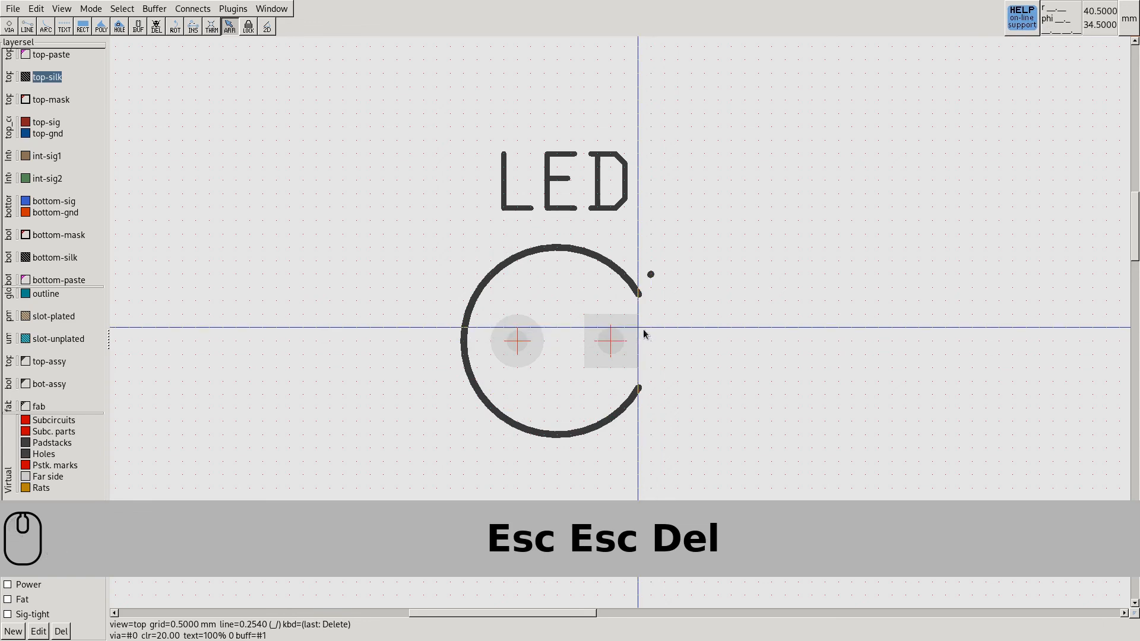